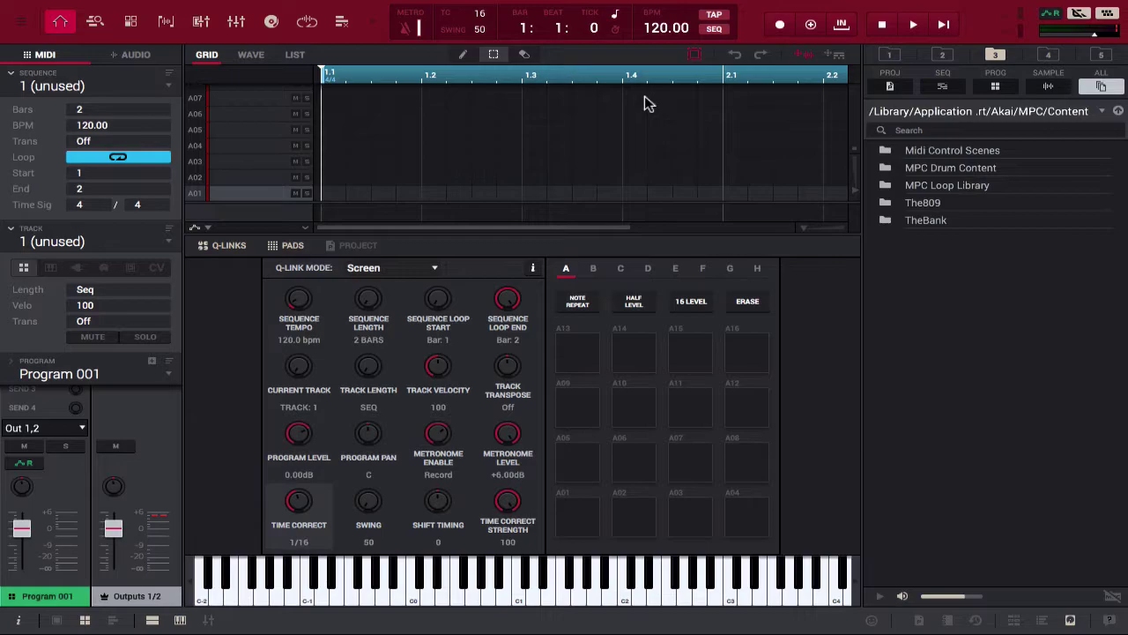
- Open the MPC Drum Content > Legacy MPC > MPC2000-2000XL folder in the browser
click(986, 193)
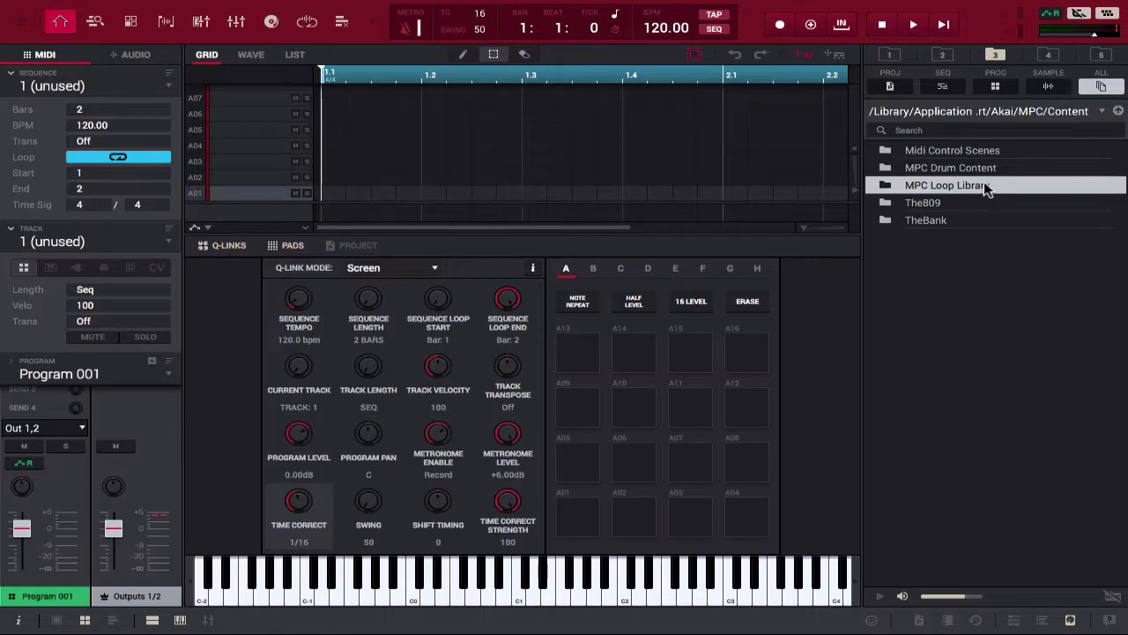
double_click(985, 169)
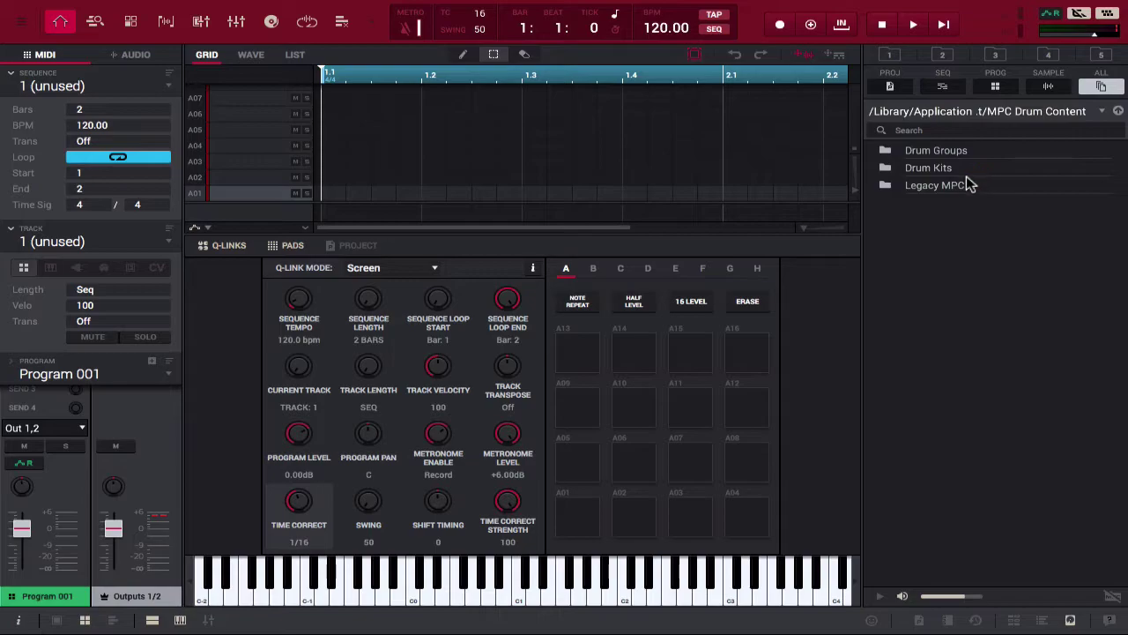
double_click(957, 189)
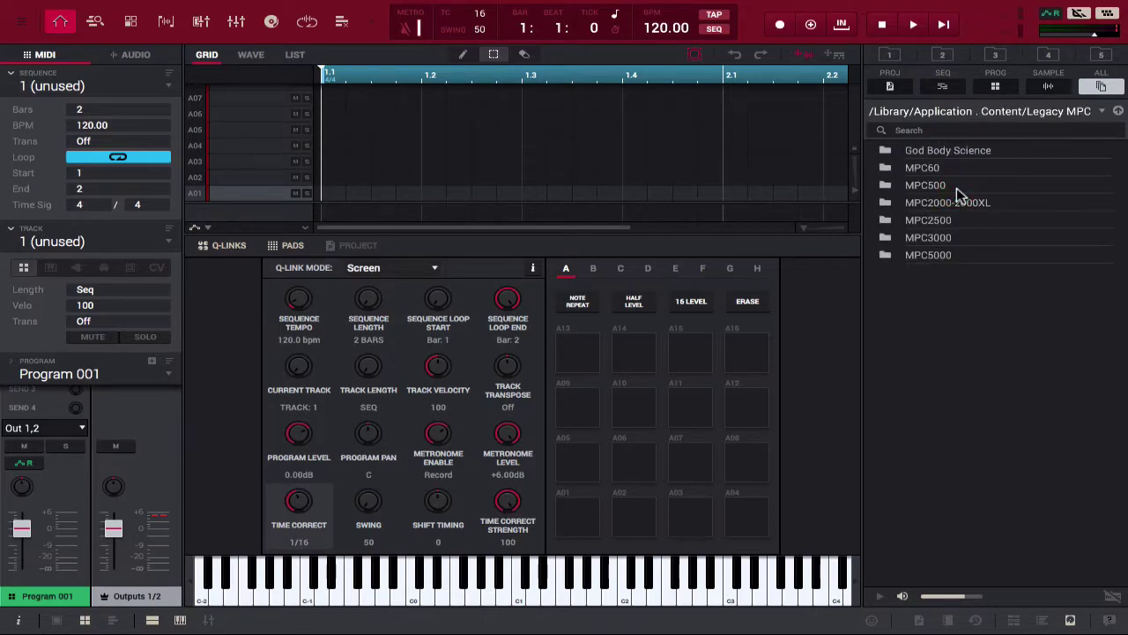
double_click(959, 202)
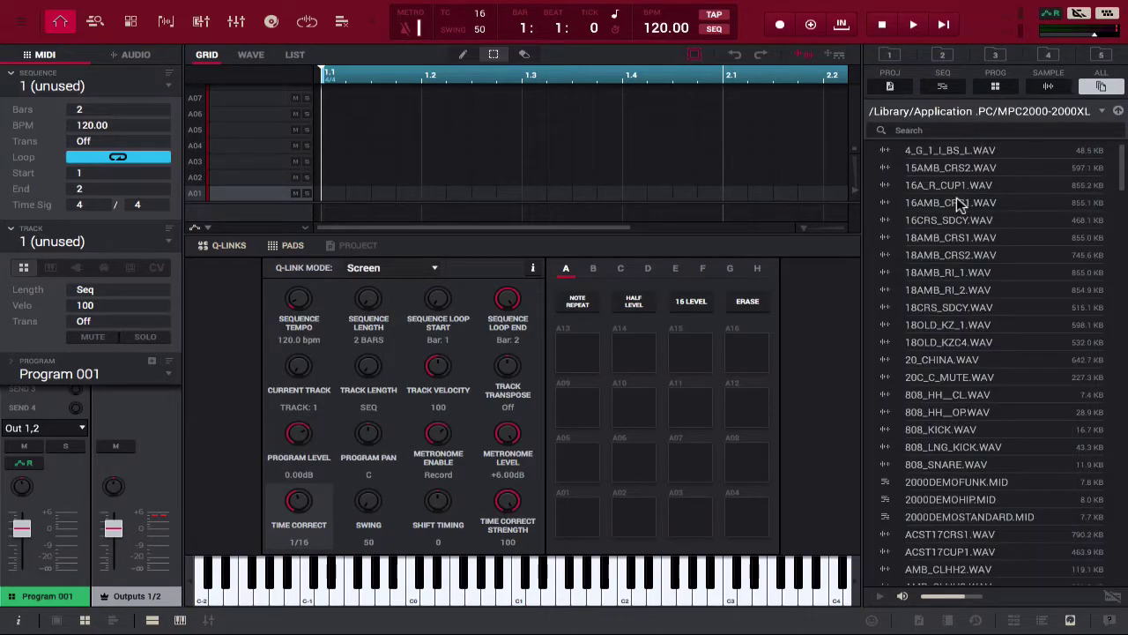
- Preview the first few WAV samples, ending on 18AMB_RI_1
click(950, 153)
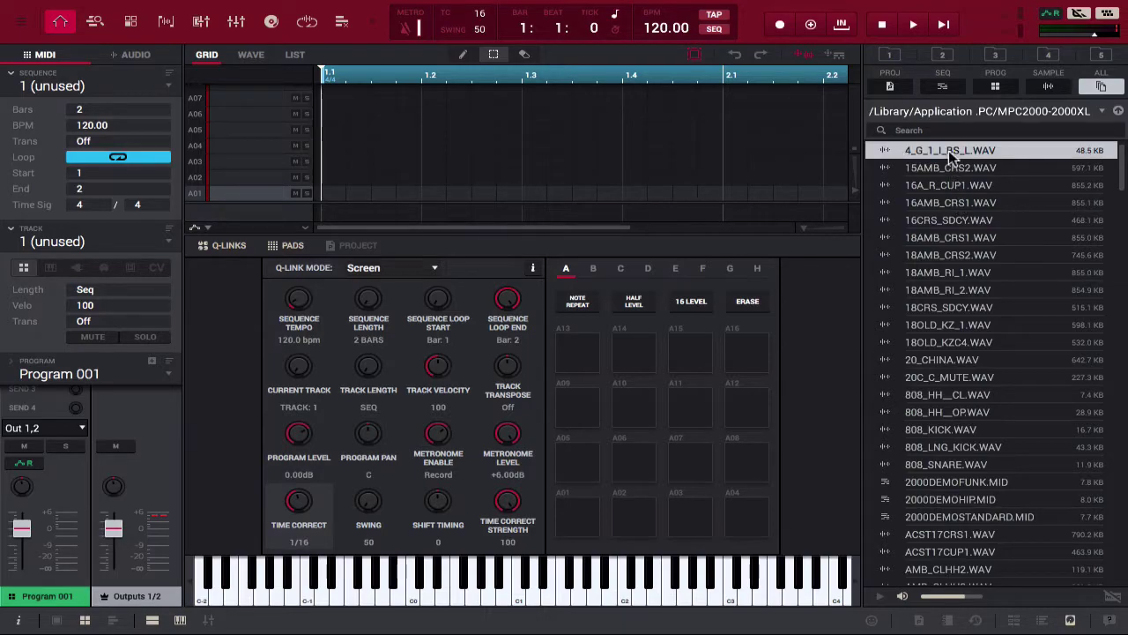
key(Down)
key(Down)
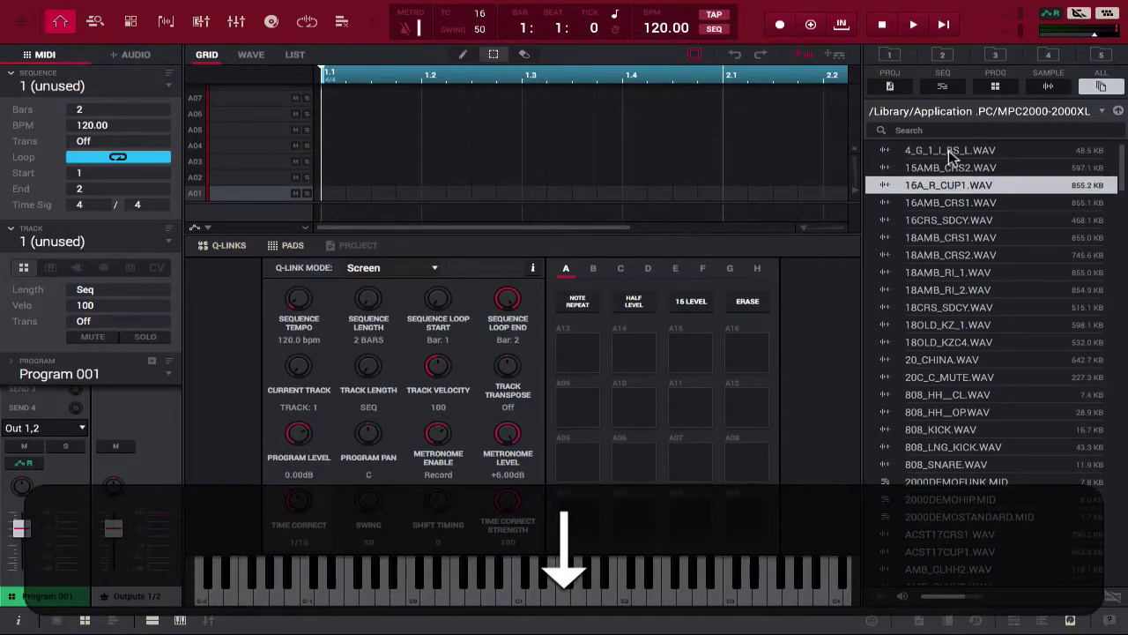
key(Down)
key(Down)
key(Down)
key(Down)
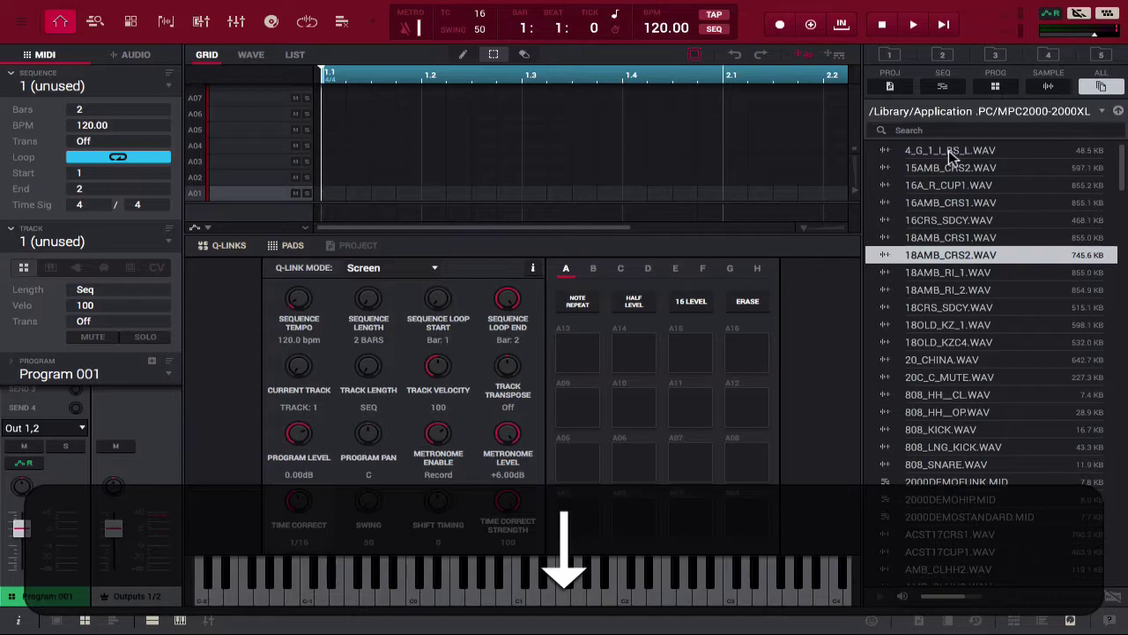
key(Down)
key(Down)
key(Up)
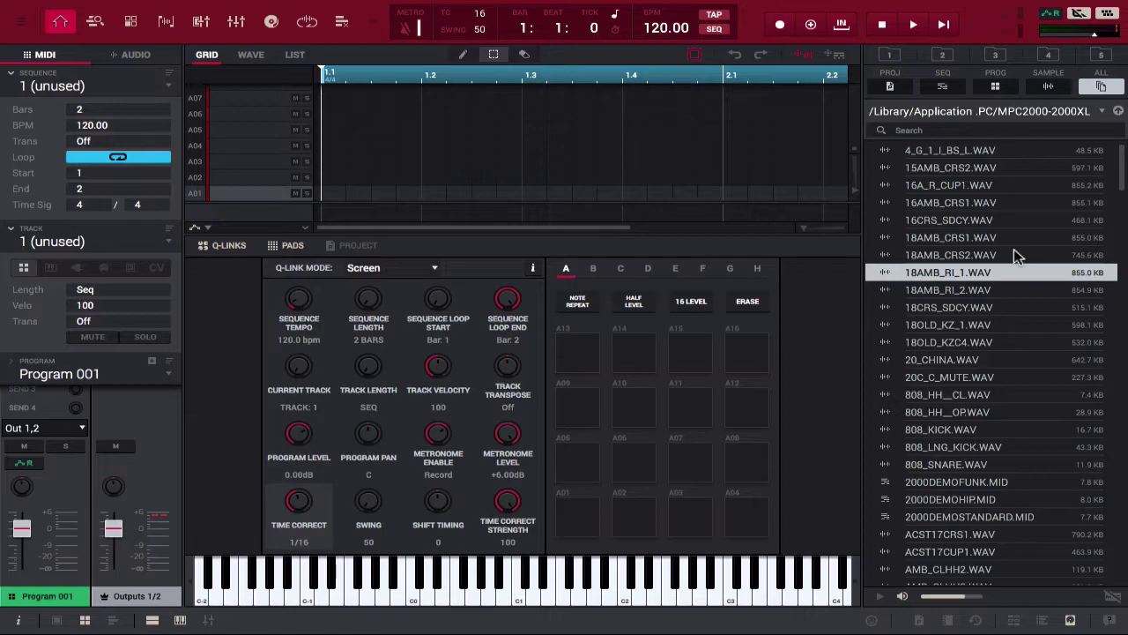
- Load 18AMB_RI_1 onto pad A01, audition other samples, then layer 808_KICK onto it
drag(930, 272, 572, 519)
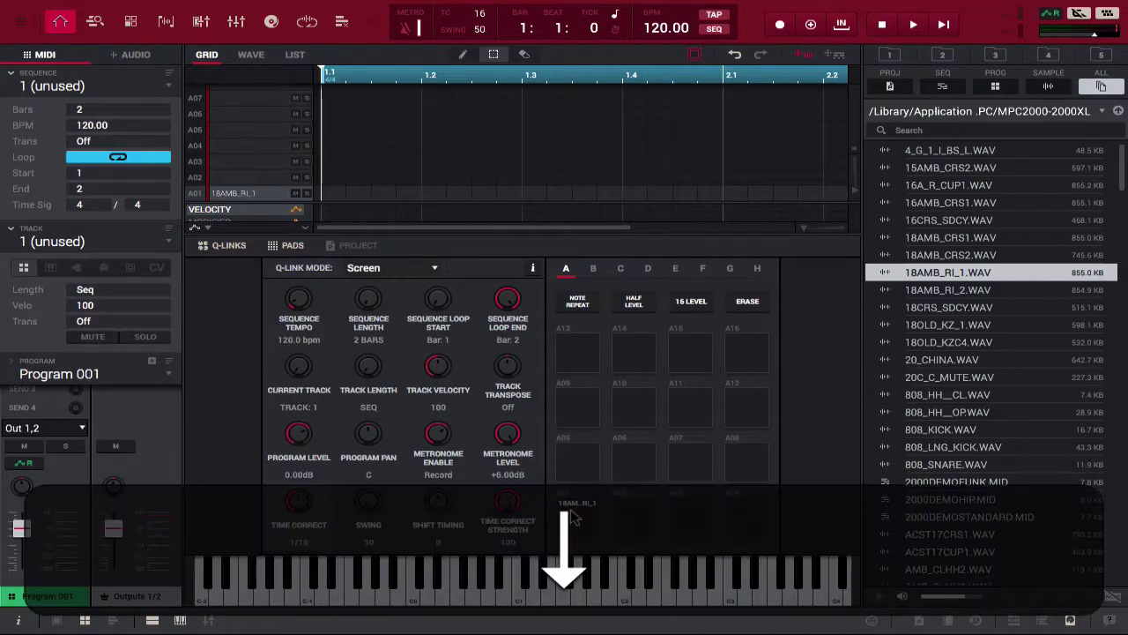
click(963, 291)
key(Down)
key(Down)
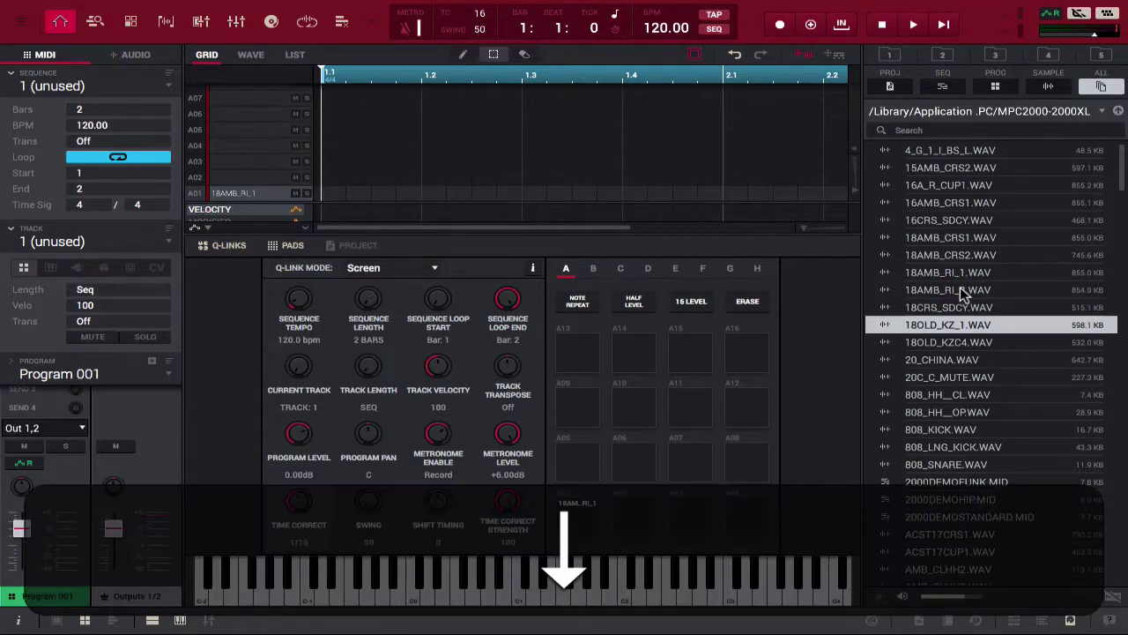
key(Down)
key(Down)
key(Down)
click(949, 425)
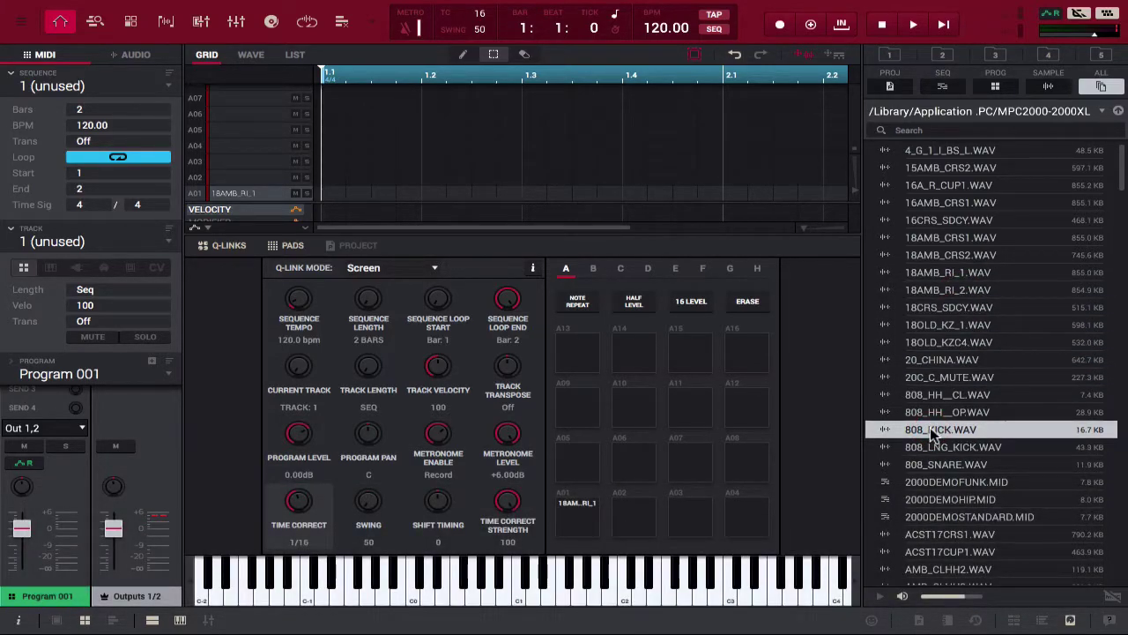
mouse_move(932, 432)
mouse_down()
mouse_move(535, 526)
mouse_move(577, 512)
mouse_up()
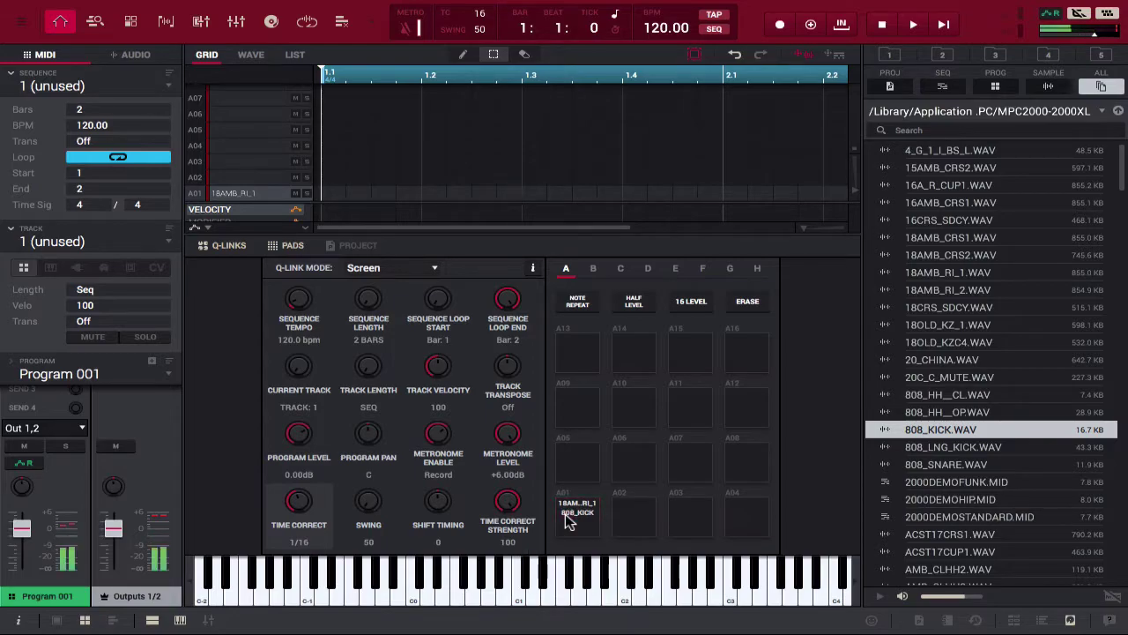
- Play pad A01, then add 808_SNARE as a third layer
click(569, 520)
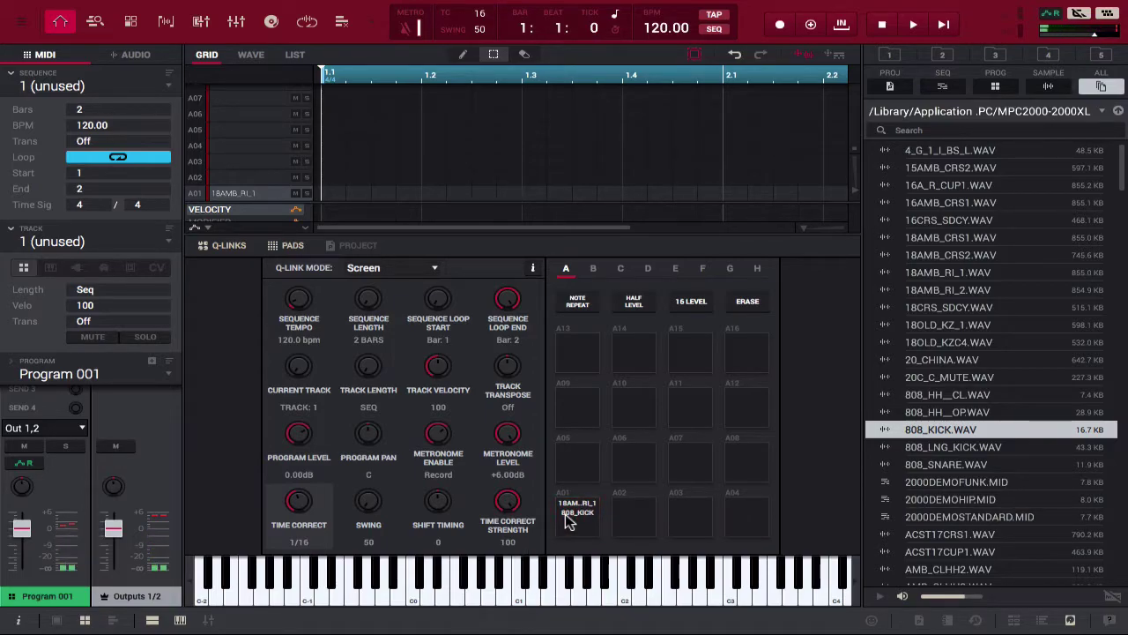
click(963, 462)
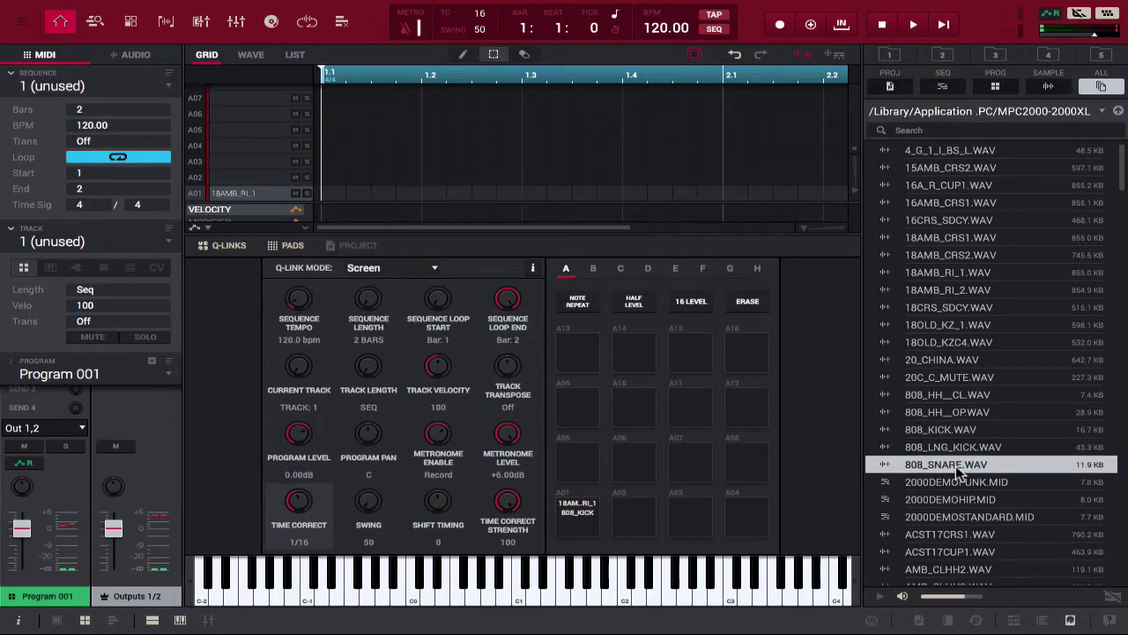
mouse_move(960, 463)
mouse_down()
mouse_move(623, 527)
mouse_move(571, 522)
mouse_up()
- Audition ACST17CRS1, CRASH_CYM and CM_HAT_OP_10, then add BRASS_RIM1 as pad A01's fourth layer
click(908, 536)
key(Down)
key(Down)
key(Down)
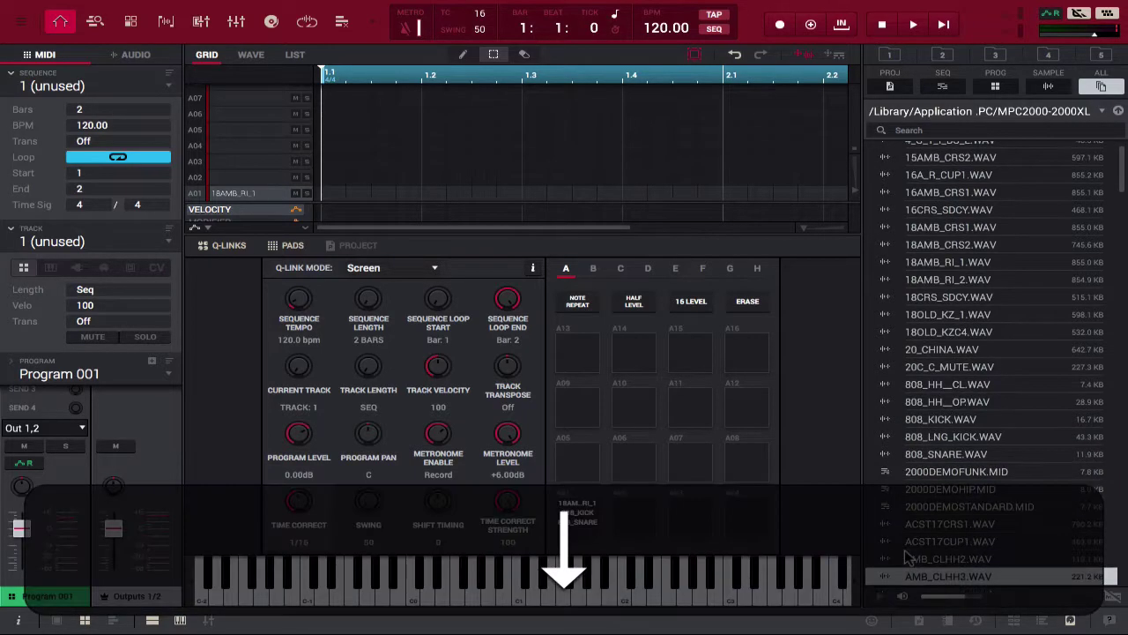
key(Down)
key(Down)
key(Down)
key(Down)
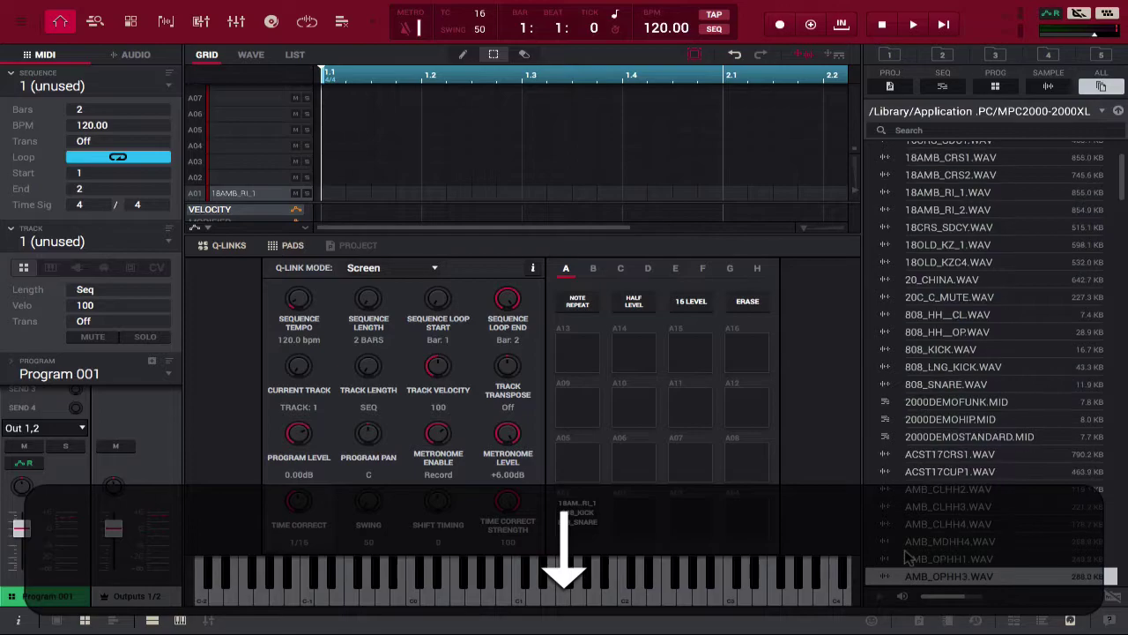
key(Down)
key(Down)
scroll(908, 557, down, 5)
click(910, 559)
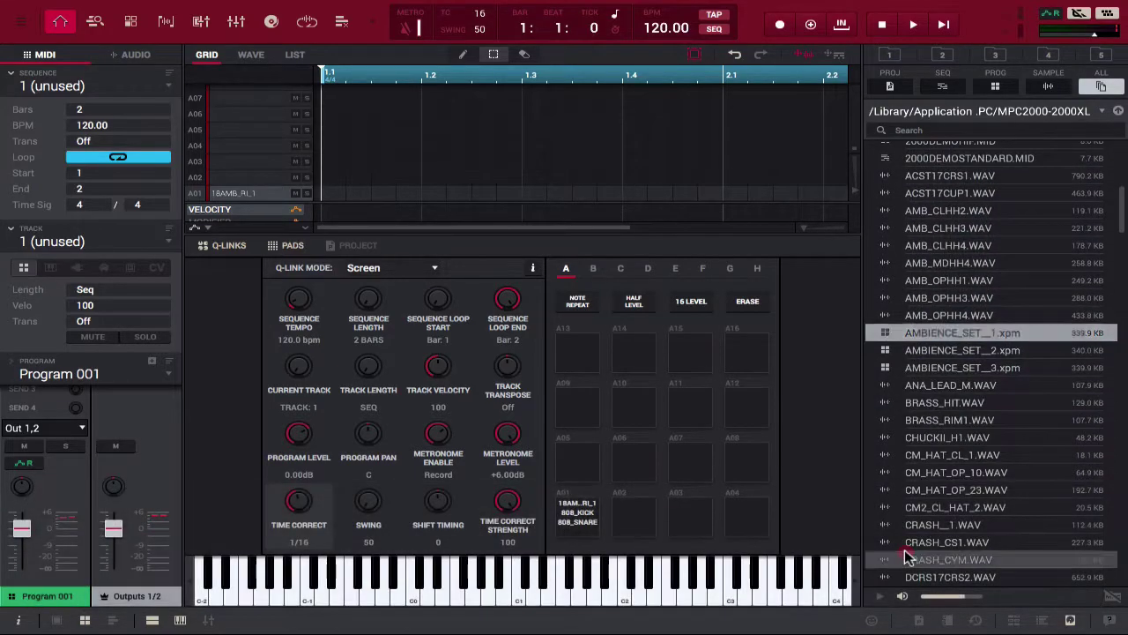
click(927, 474)
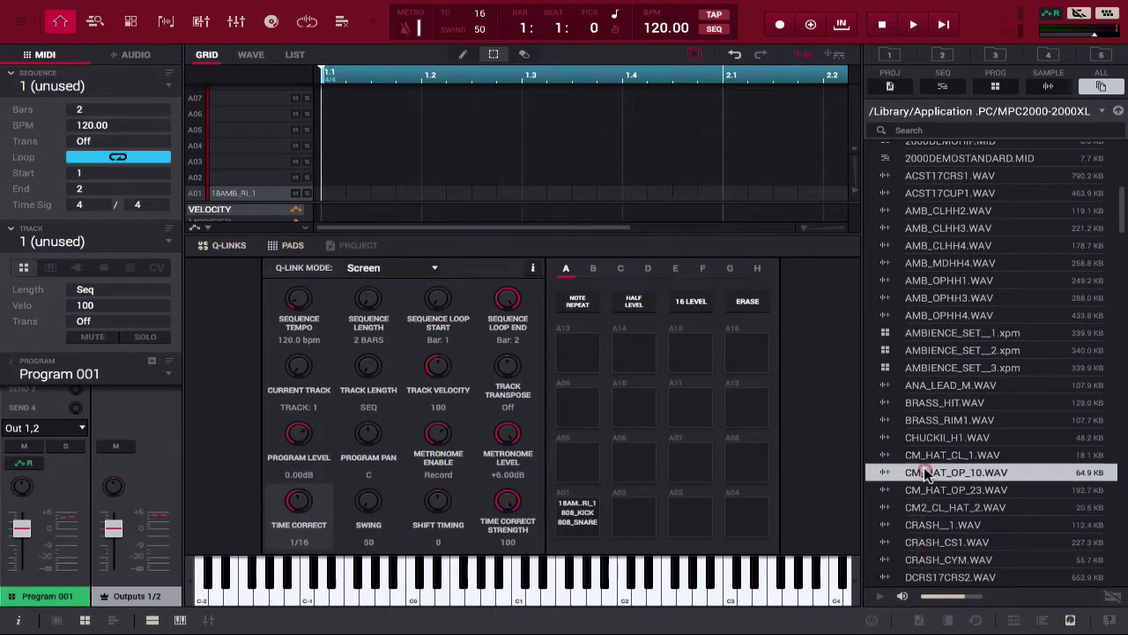
click(933, 422)
mouse_move(933, 424)
mouse_down()
mouse_move(568, 533)
mouse_move(582, 527)
mouse_up()
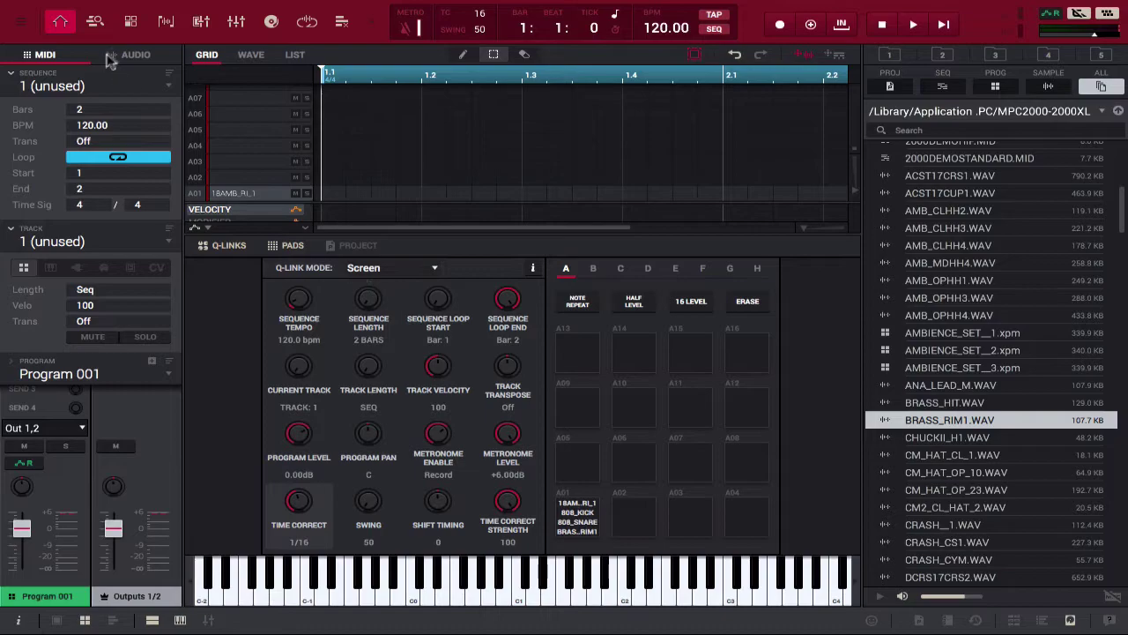
- In the sample editor with the browser hidden, step through the four project samples from 18AMB_RI_1
click(166, 21)
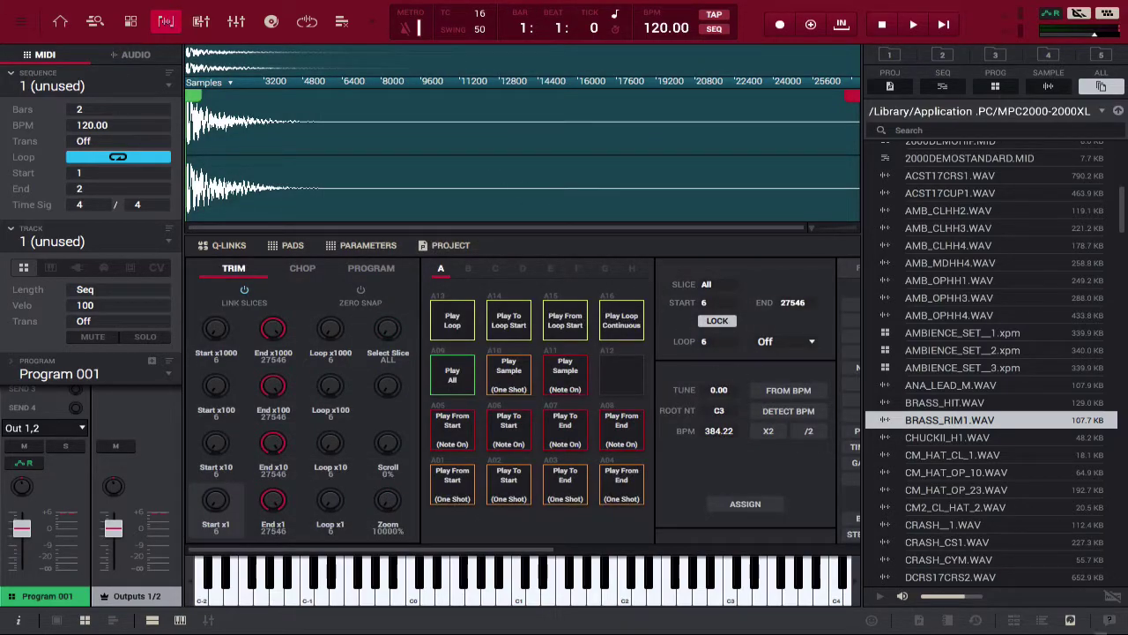
click(1070, 622)
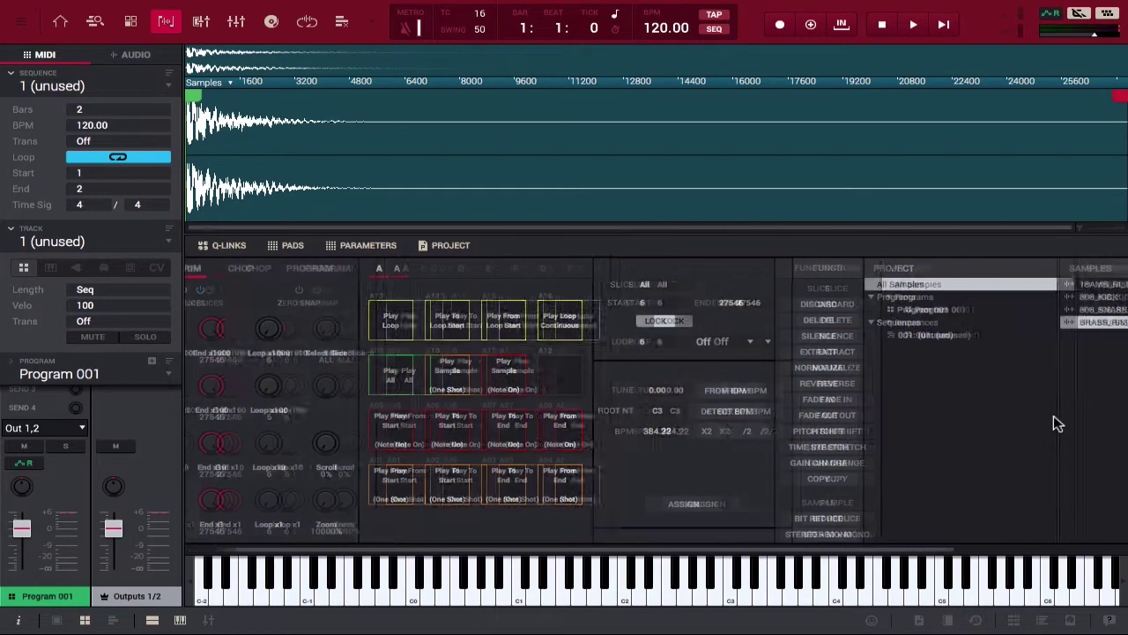
click(890, 284)
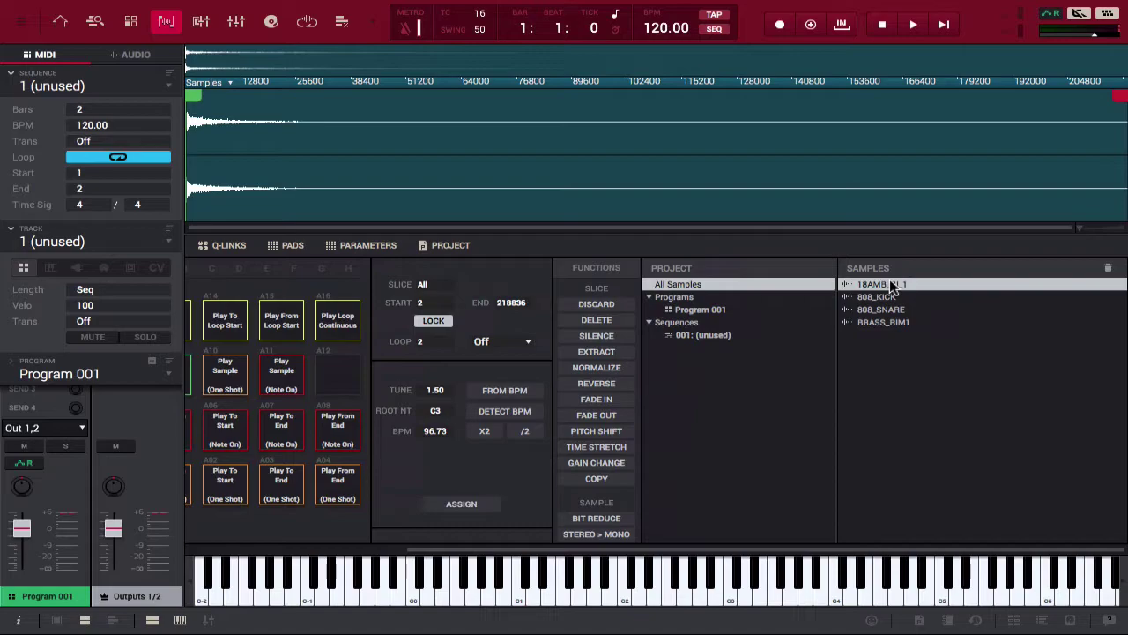
key(Down)
key(Down)
key(Down)
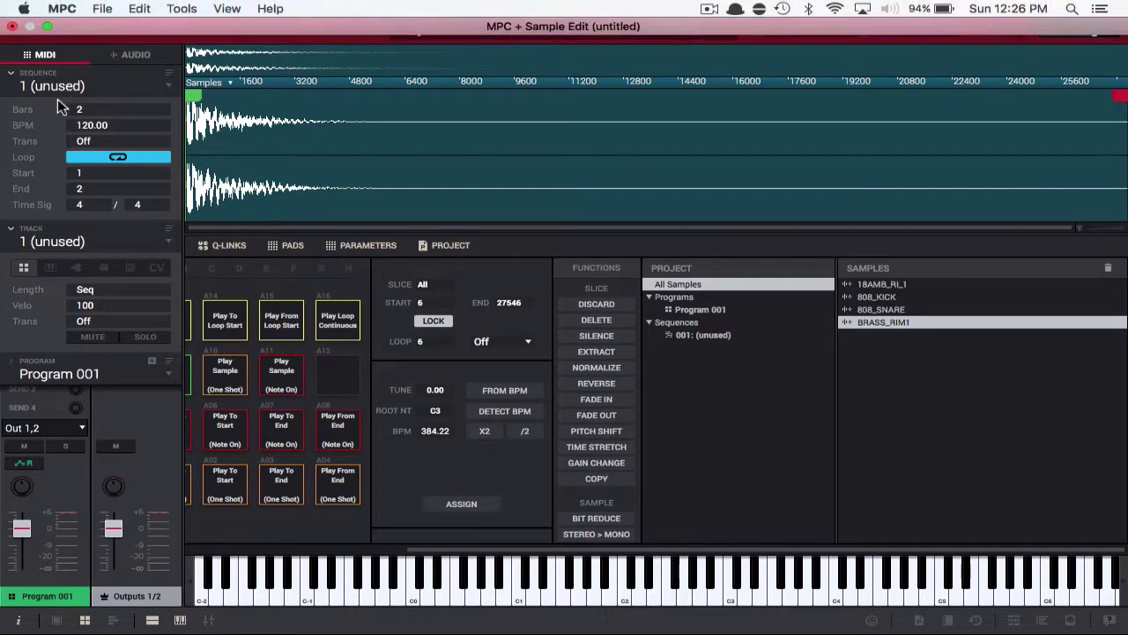
- Back in Main mode, play pad A01 and bring up Edit > Program > Flatten Pad
click(59, 25)
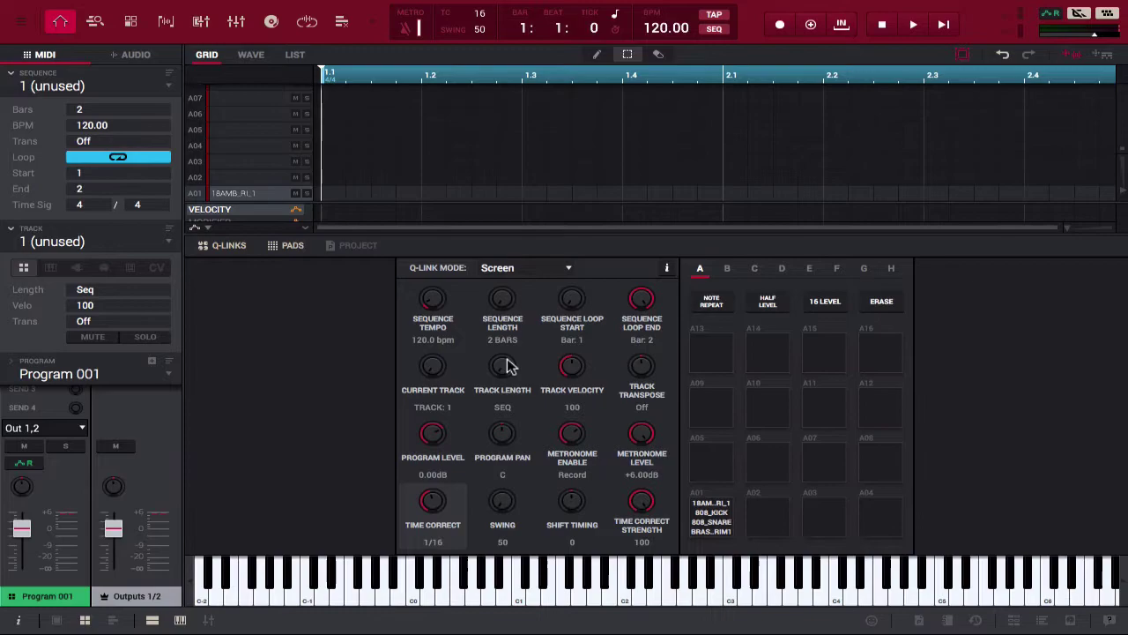
click(739, 527)
click(139, 8)
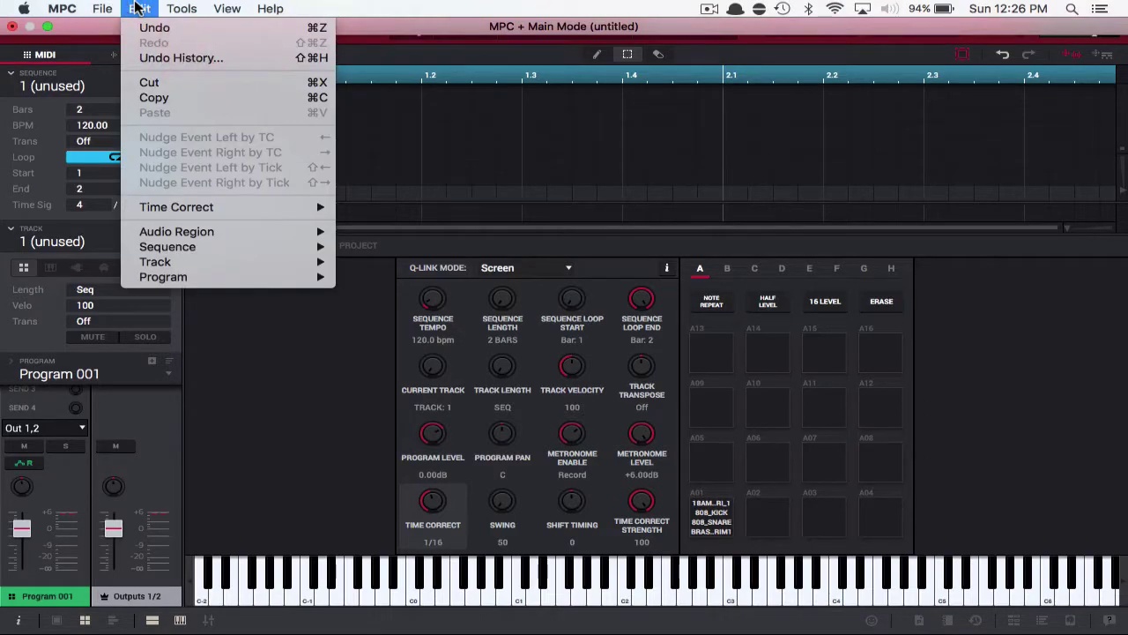
mouse_move(163, 277)
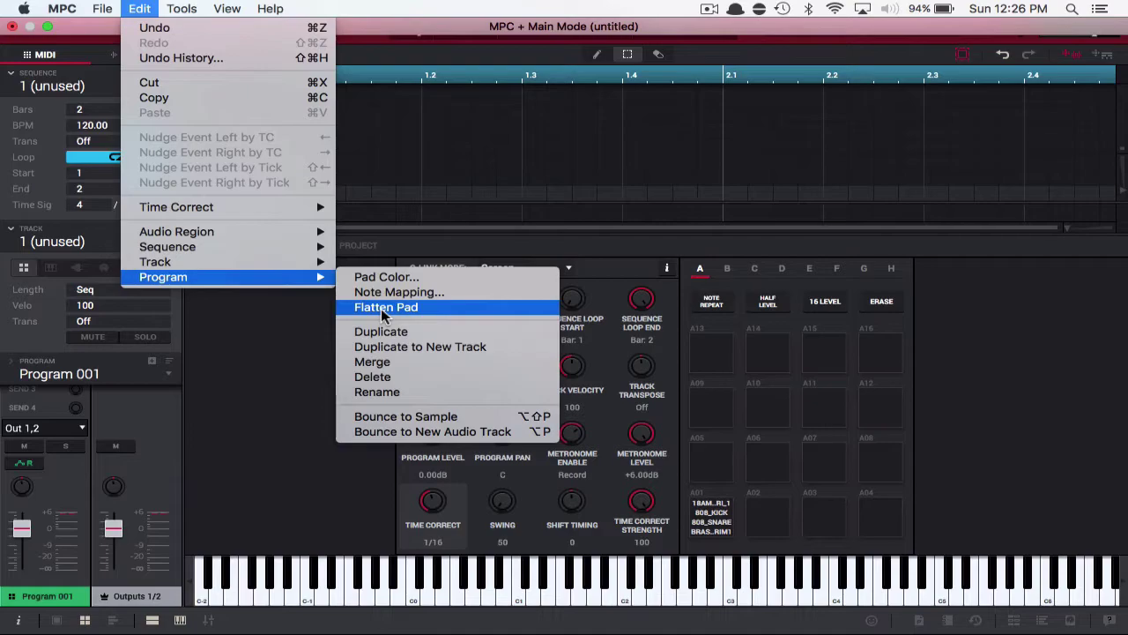
click(381, 309)
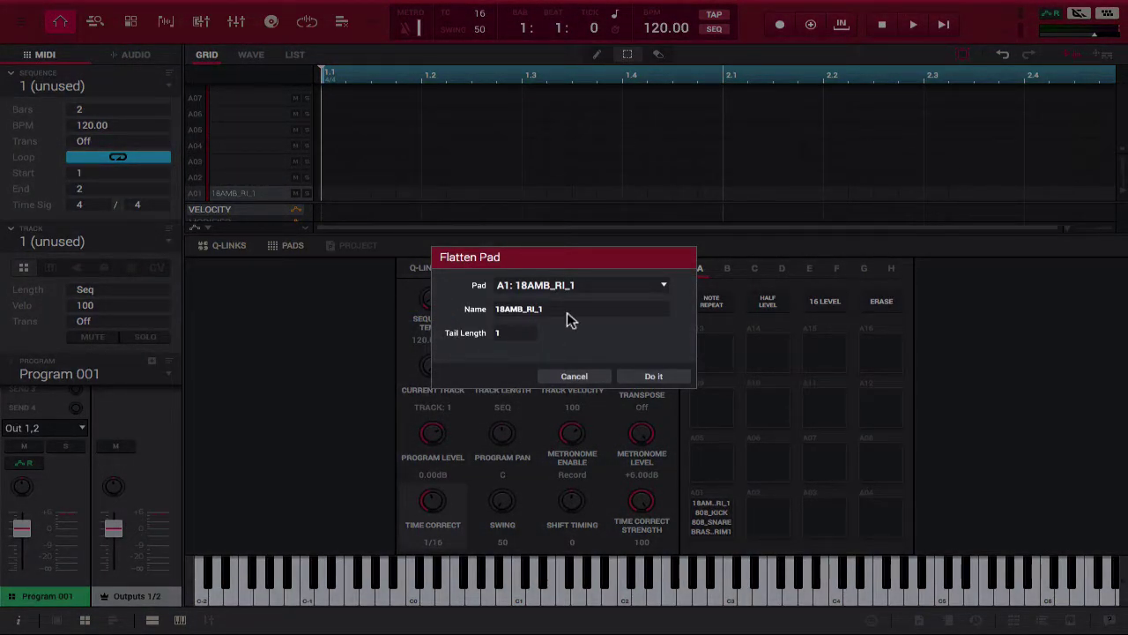
- Flatten pad A1 into one sample named 'New Sample 111' and play pad A01 twice
click(641, 284)
click(642, 284)
double_click(550, 308)
text(New Samp)
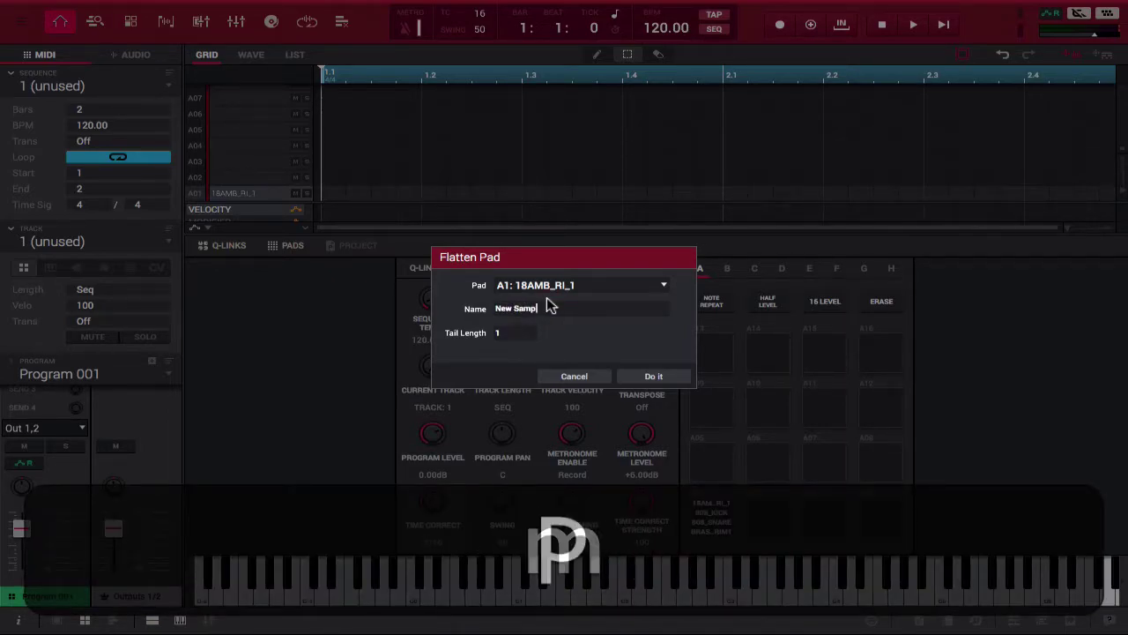
text(le 111)
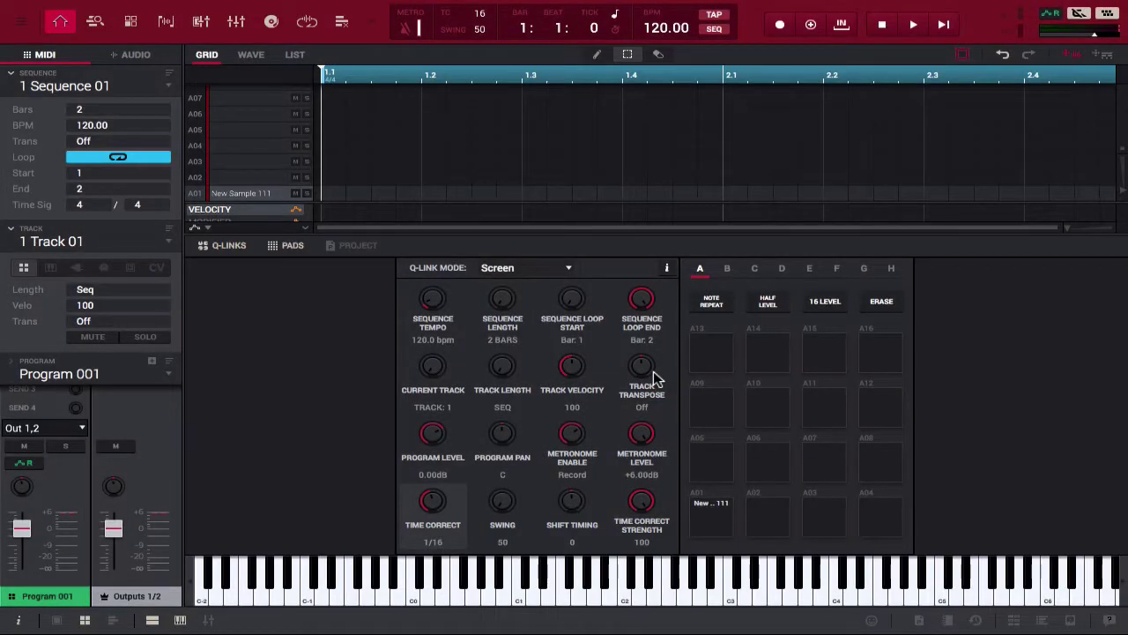
click(721, 518)
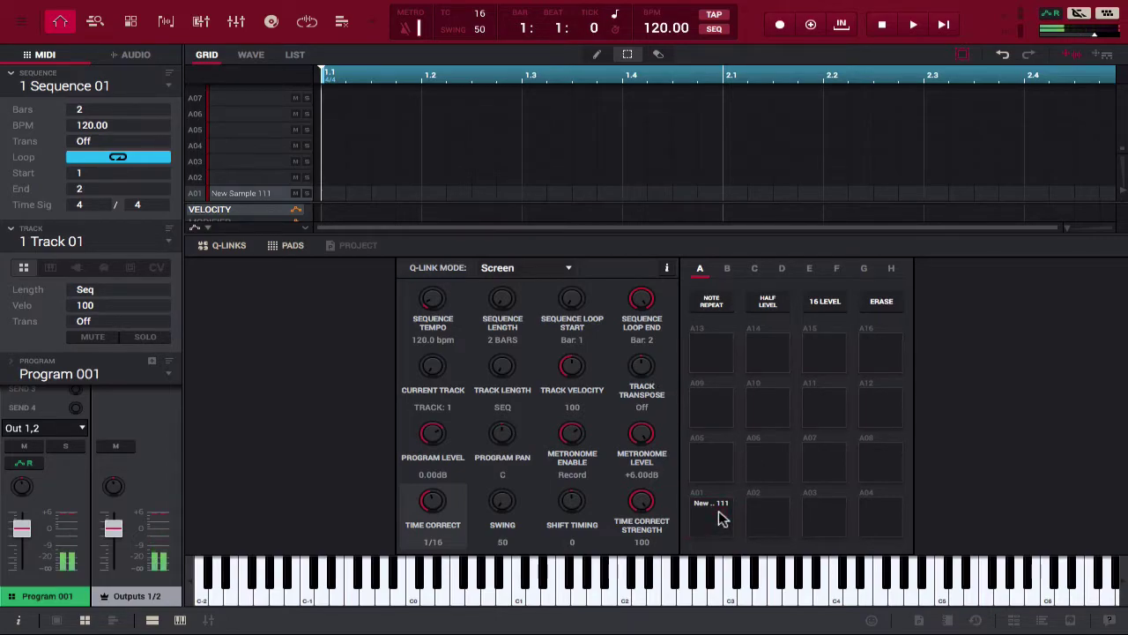
click(721, 518)
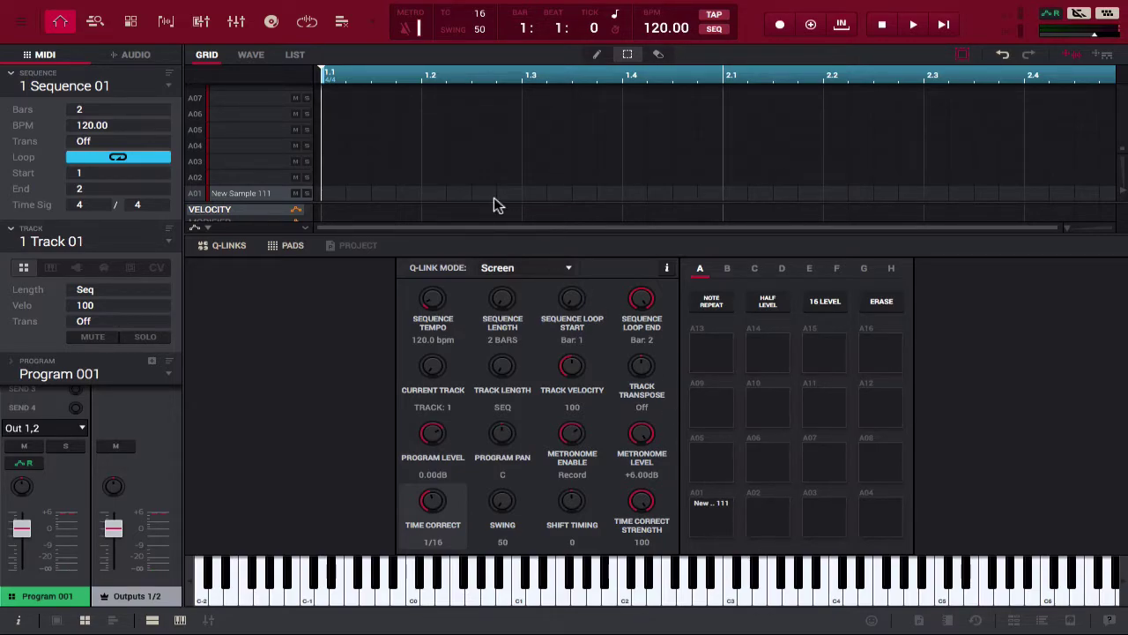
- In Sample Edit, audition 18AMB_RI_1, 808_SNARE, 808_KICK and BRASS_RIM1, ending on New Sample 111
click(168, 23)
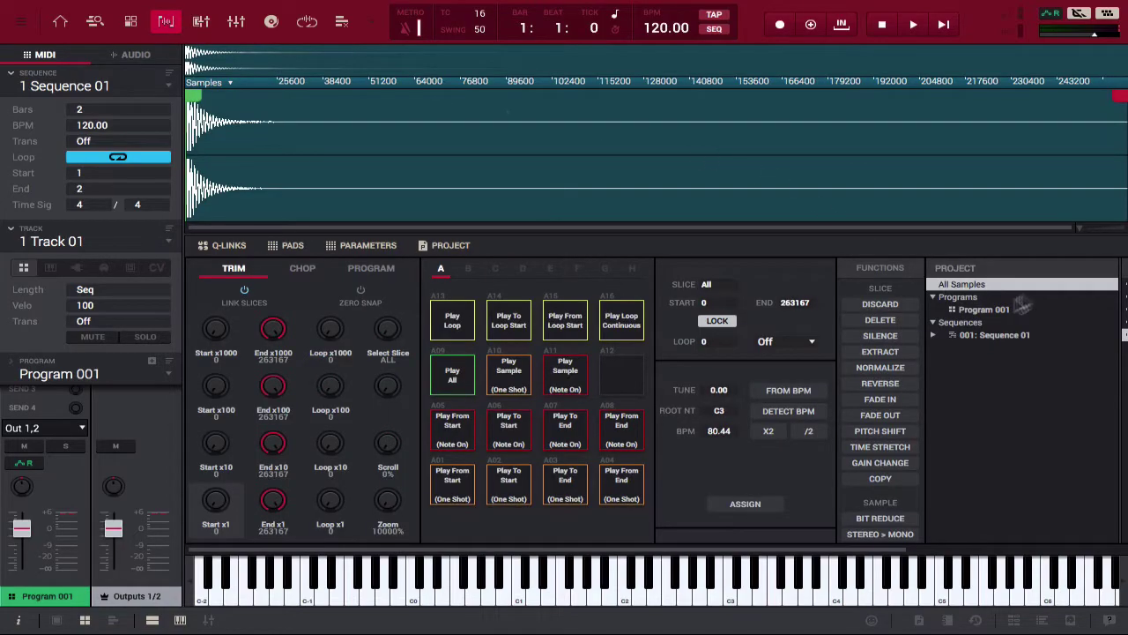
click(1021, 289)
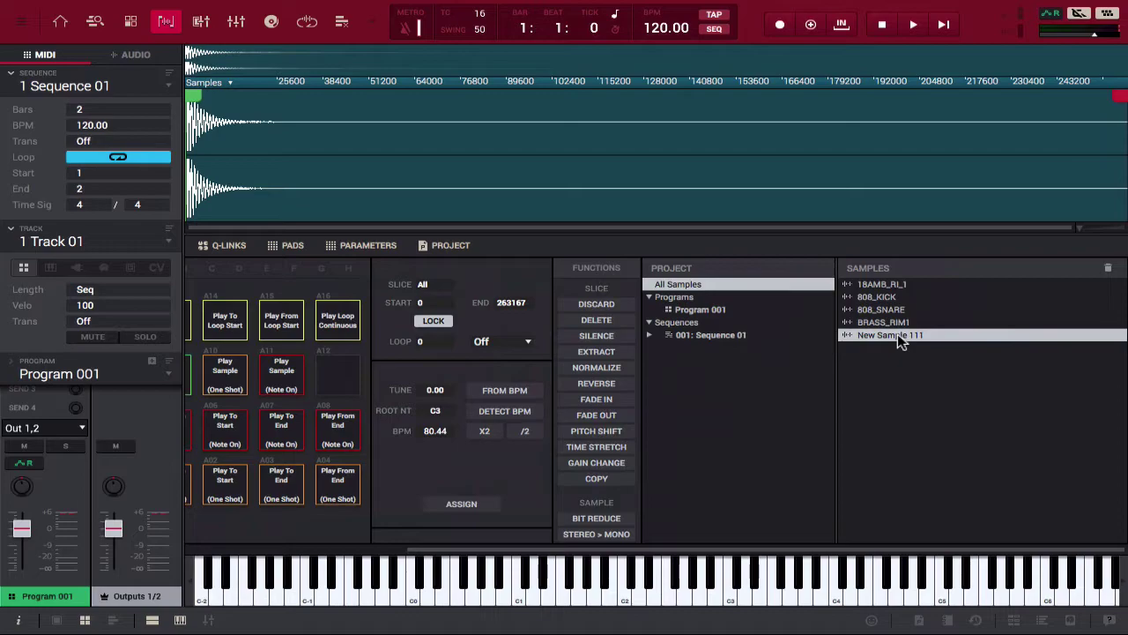
click(886, 283)
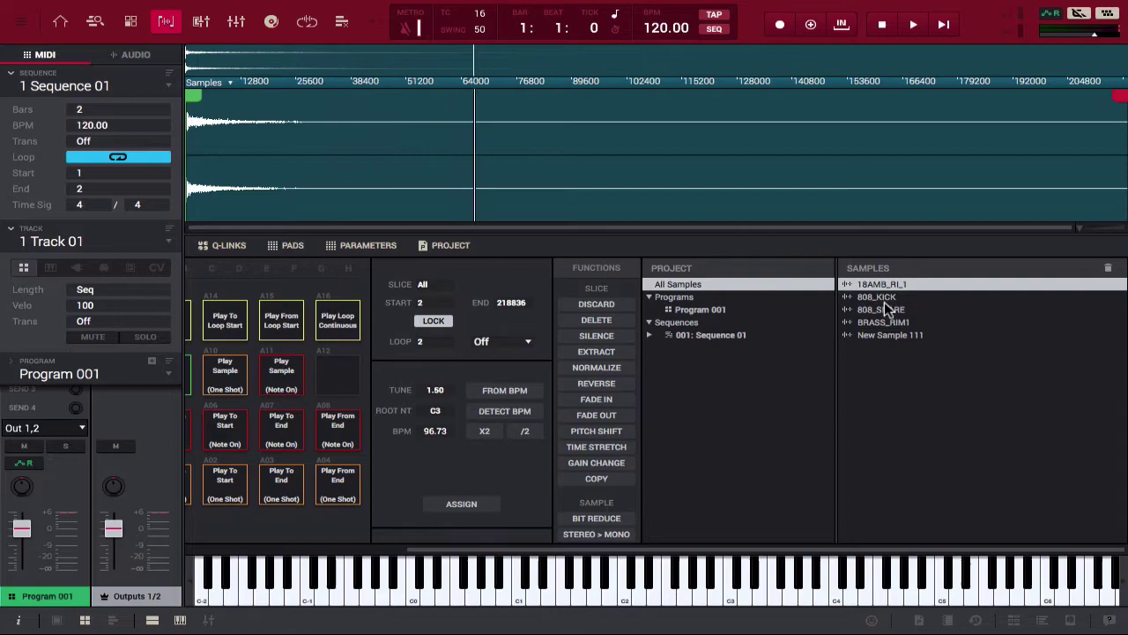
click(884, 309)
click(338, 319)
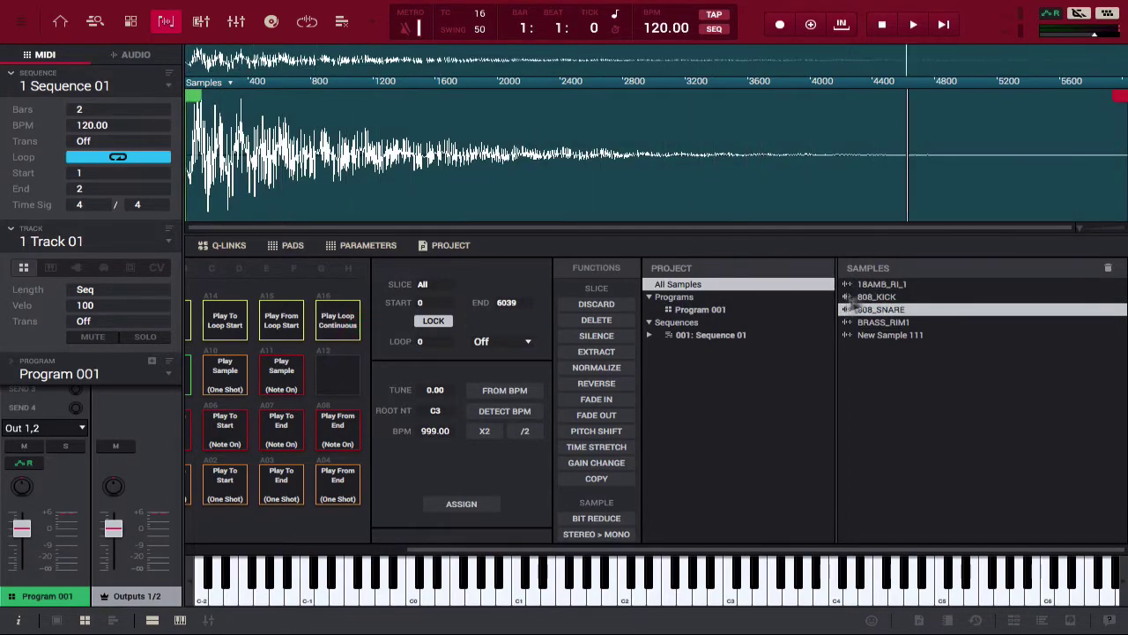
click(881, 297)
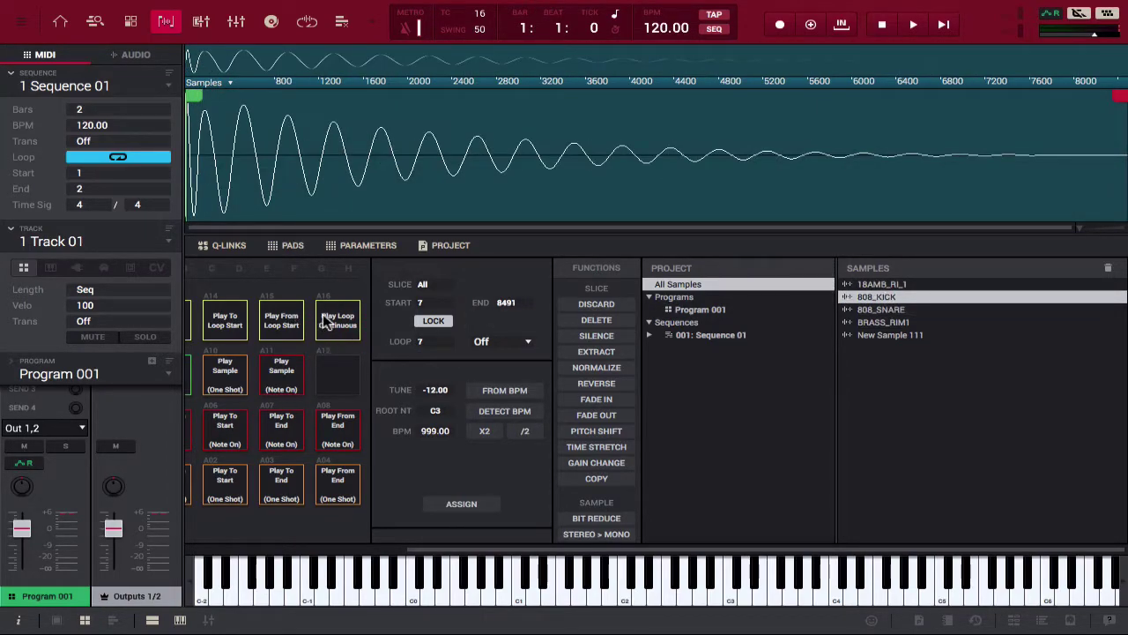
click(866, 323)
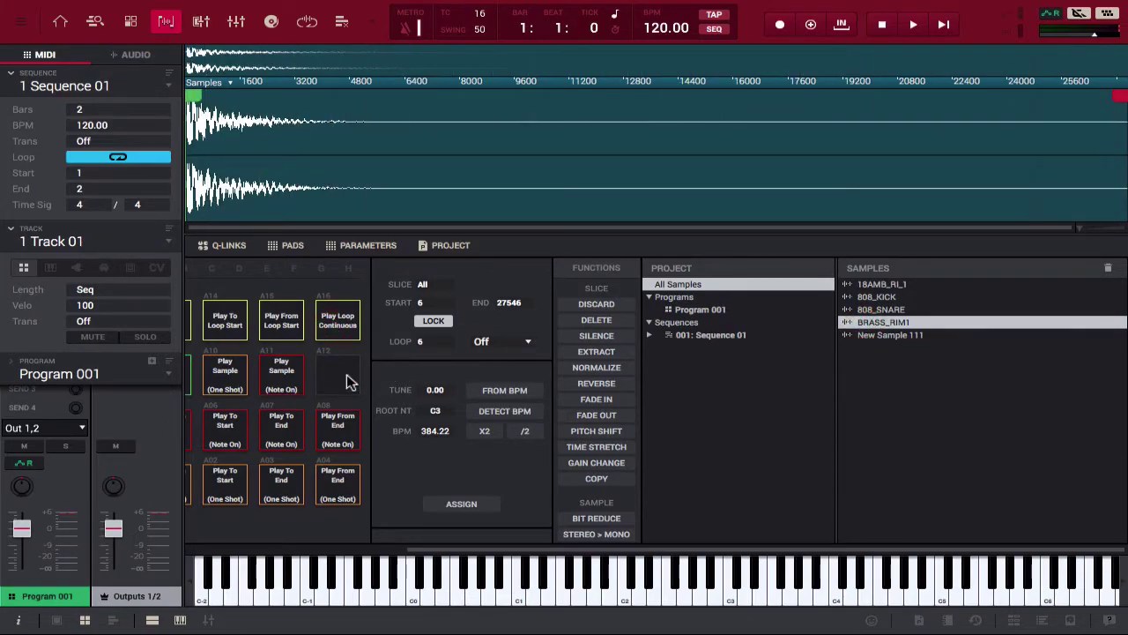
click(937, 337)
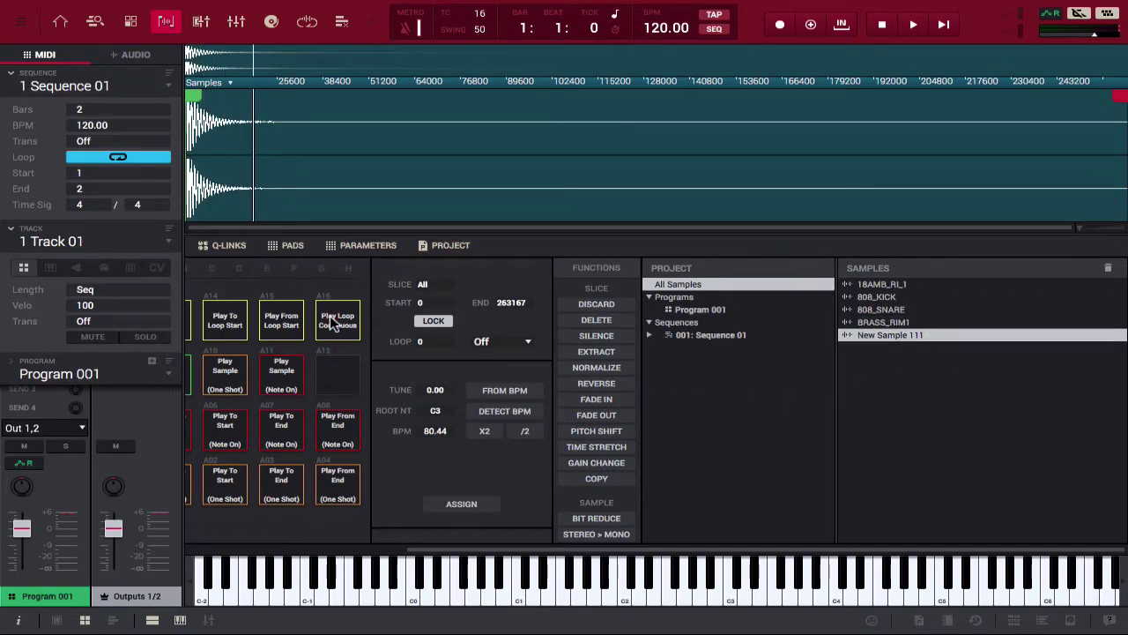
click(344, 370)
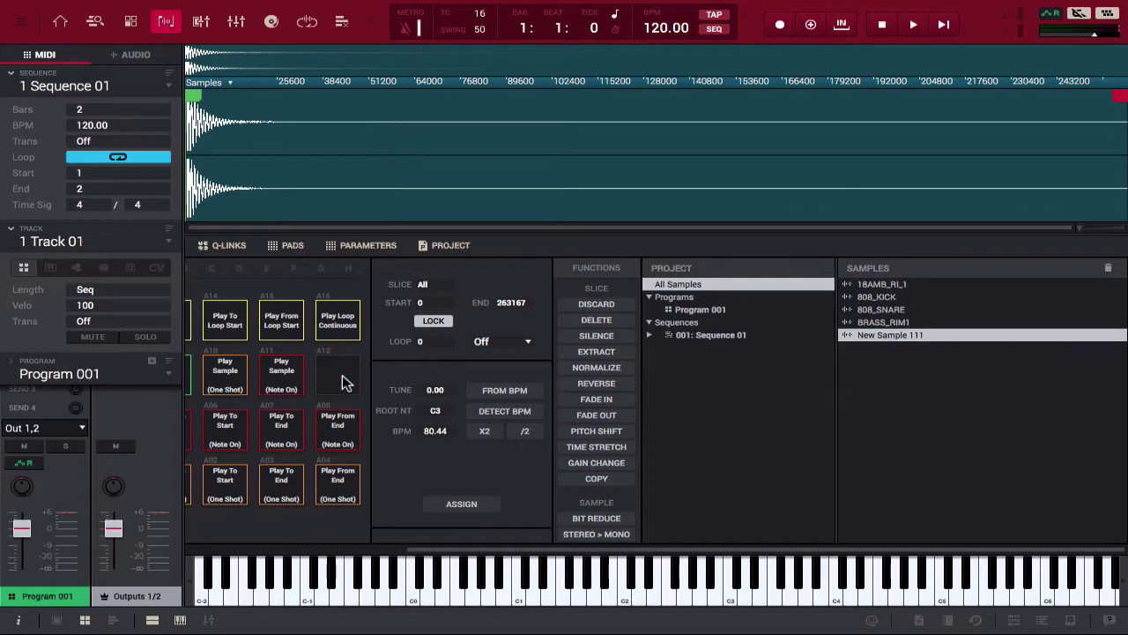